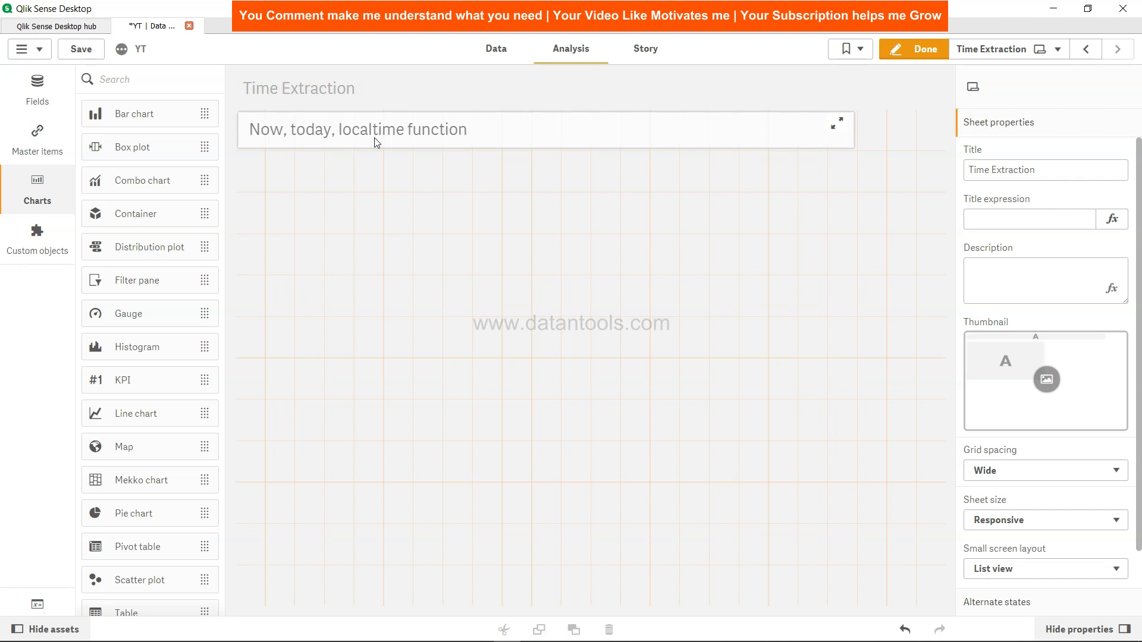
Reload the TeamData script from the data load editor and dismiss the completed progress report.
{"action": "left_click", "coordinate": [499, 51]}
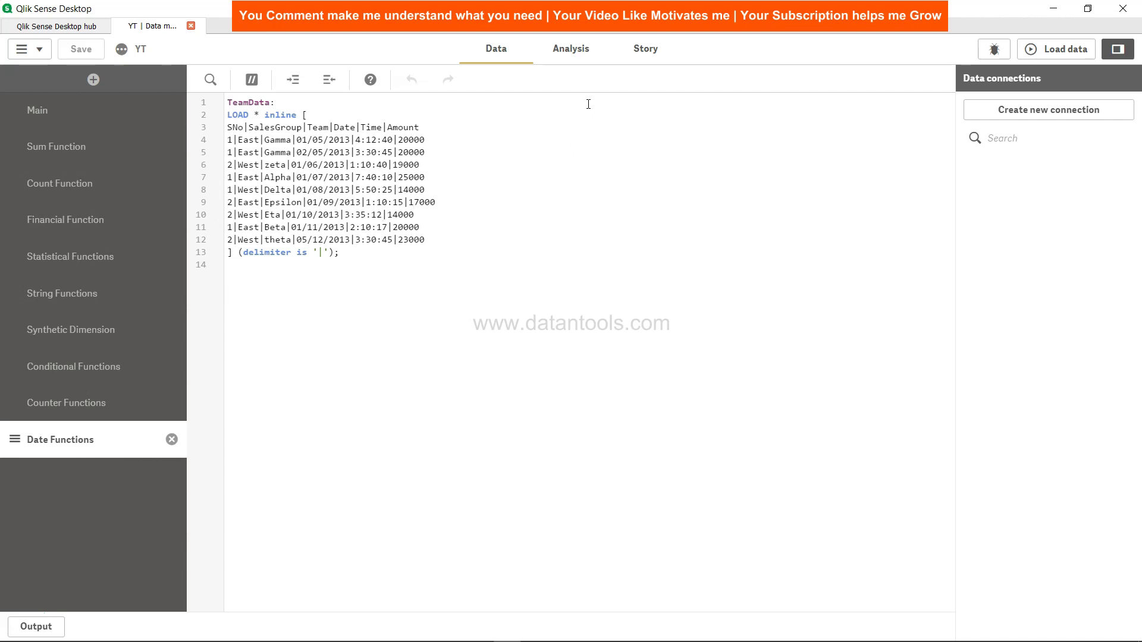
{"action": "left_click", "coordinate": [1061, 49]}
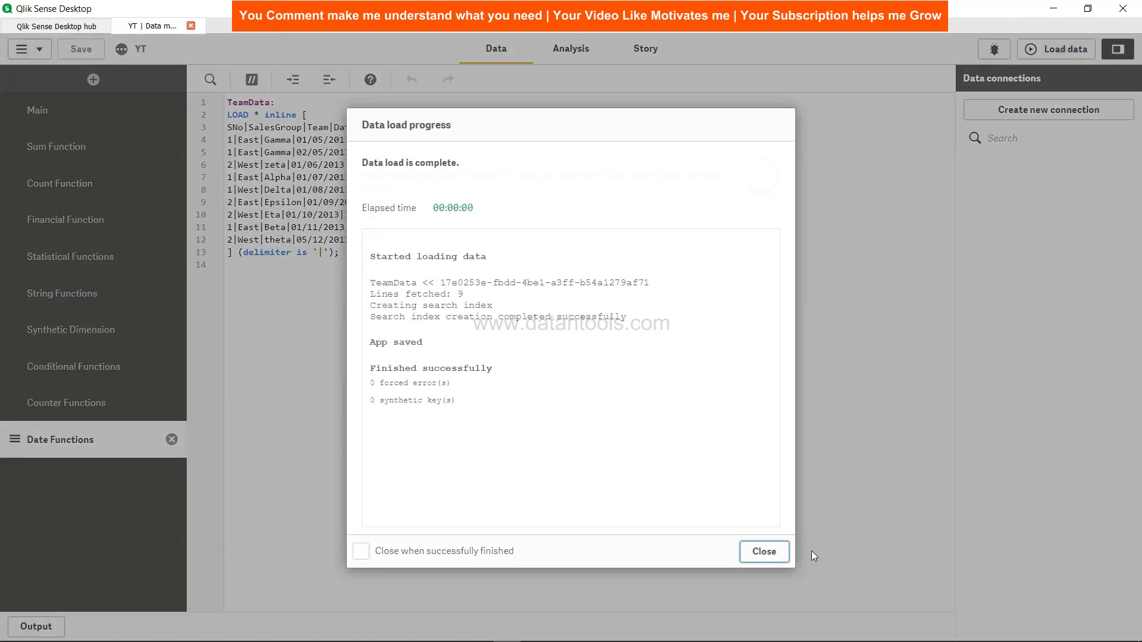
{"action": "left_click", "coordinate": [765, 551]}
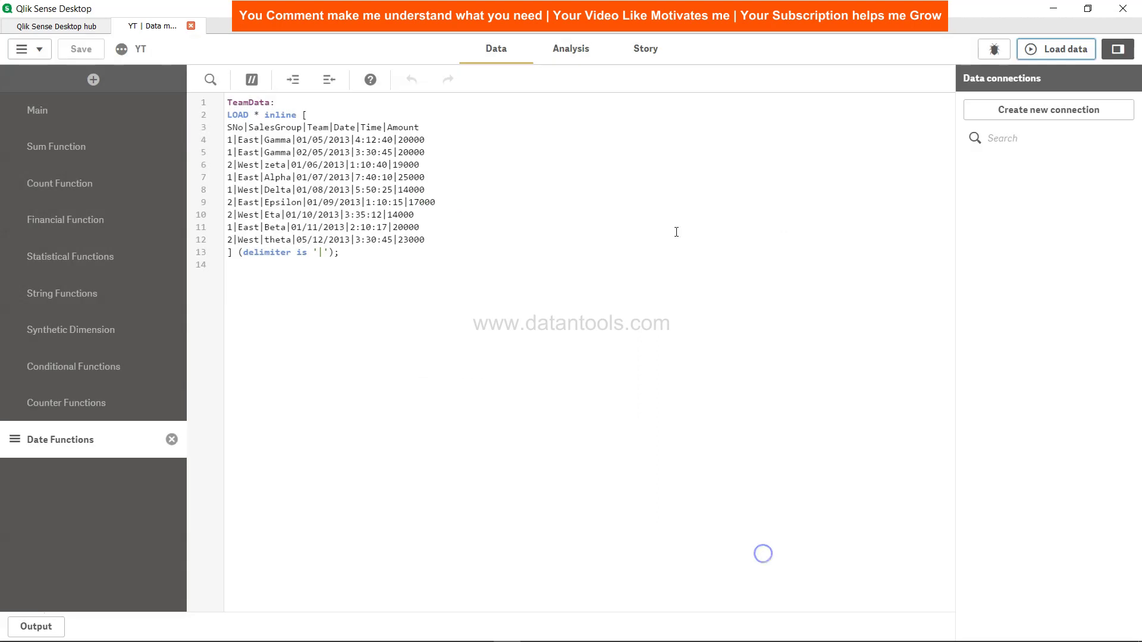
Place a Text & image object on the Time Extraction sheet with a now() measure.
{"action": "left_click", "coordinate": [584, 62]}
{"action": "scroll", "coordinate": [148, 427], "scroll_direction": "down", "scroll_amount": 3}
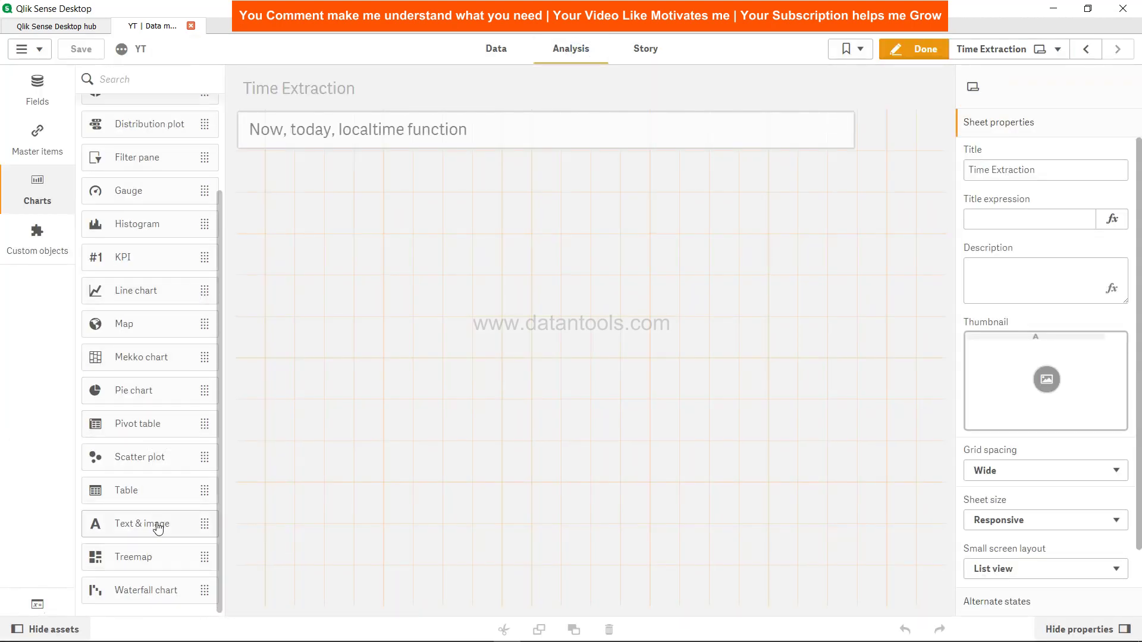
{"action": "left_click_drag", "start_coordinate": [158, 528], "coordinate": [377, 251]}
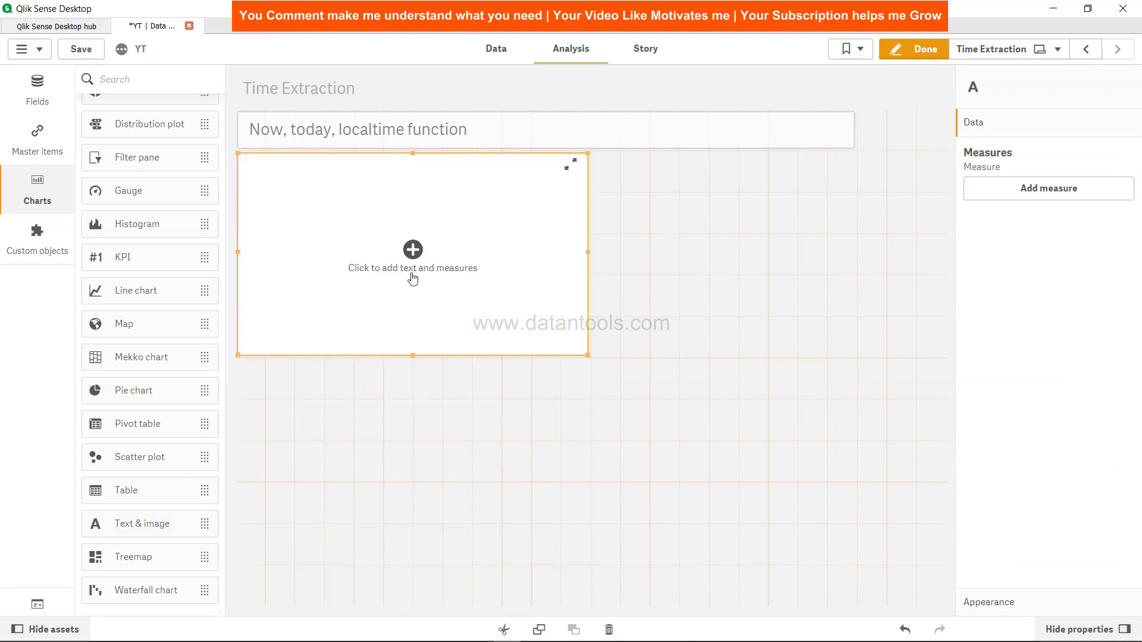
{"action": "left_click", "coordinate": [1005, 195]}
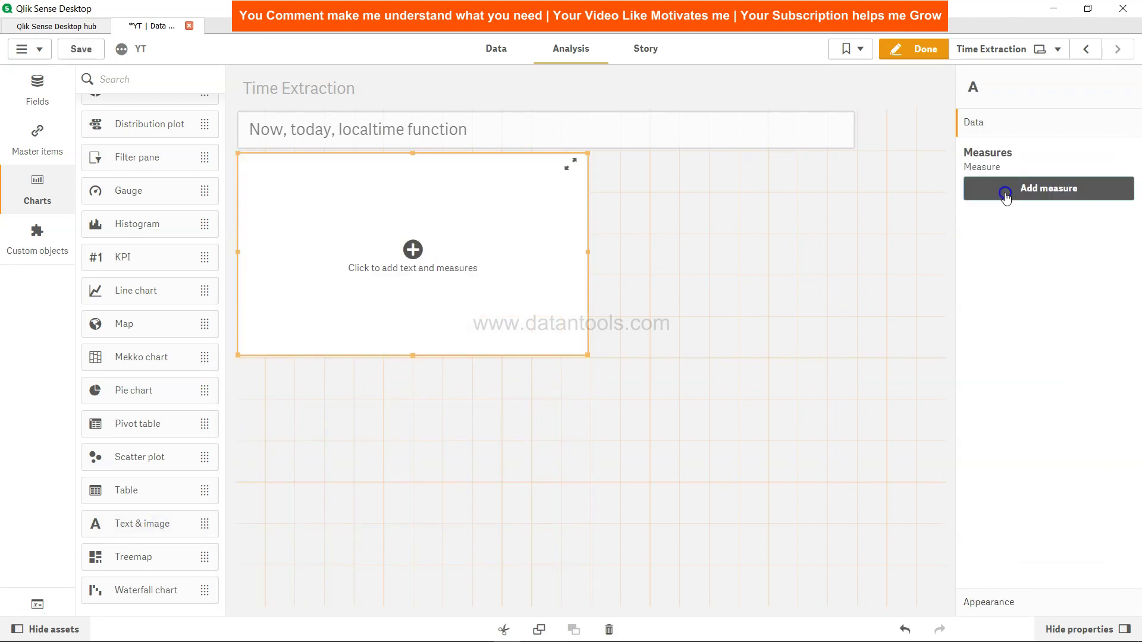
{"action": "type", "text": "now()"}
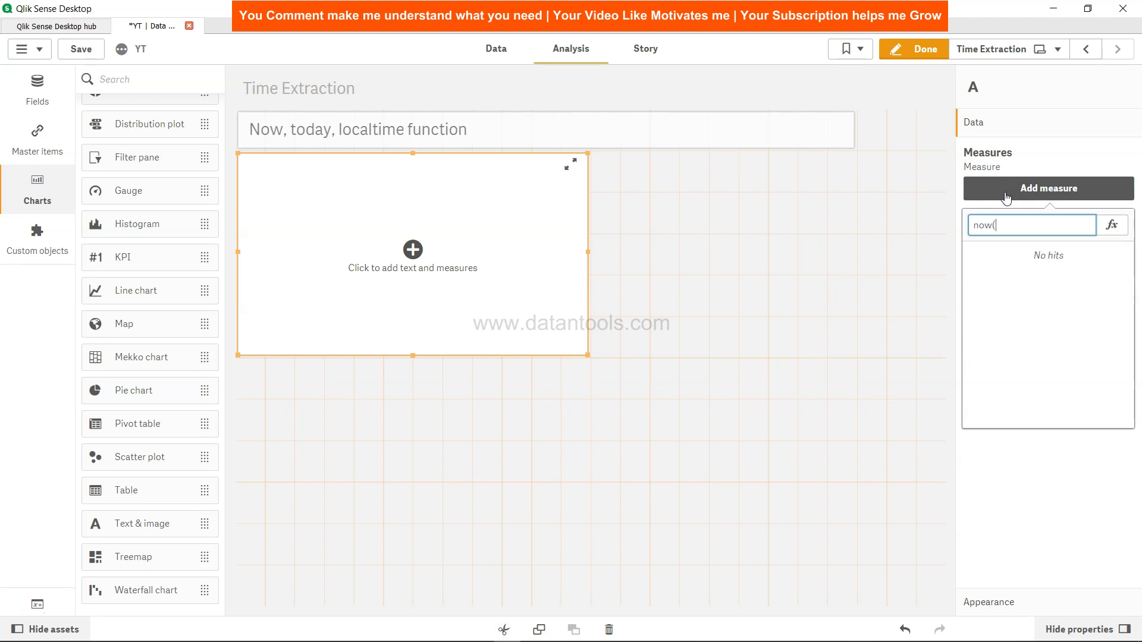
{"action": "key", "text": "Return"}
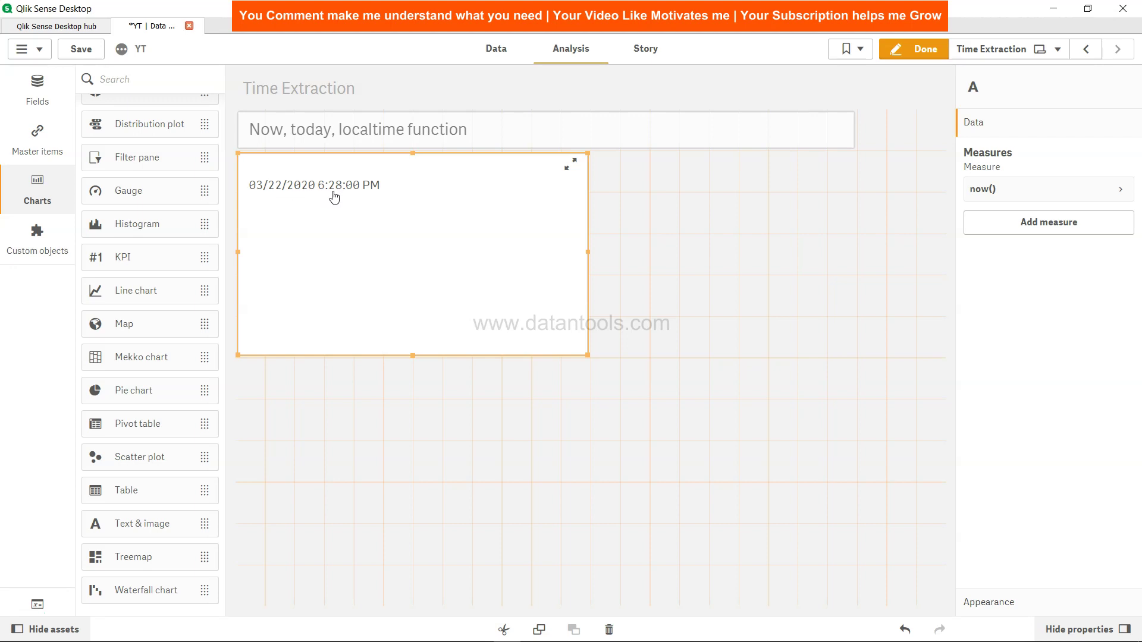
Add a second measure, today(), to the text object.
{"action": "left_click", "coordinate": [368, 192]}
{"action": "left_click", "coordinate": [677, 266]}
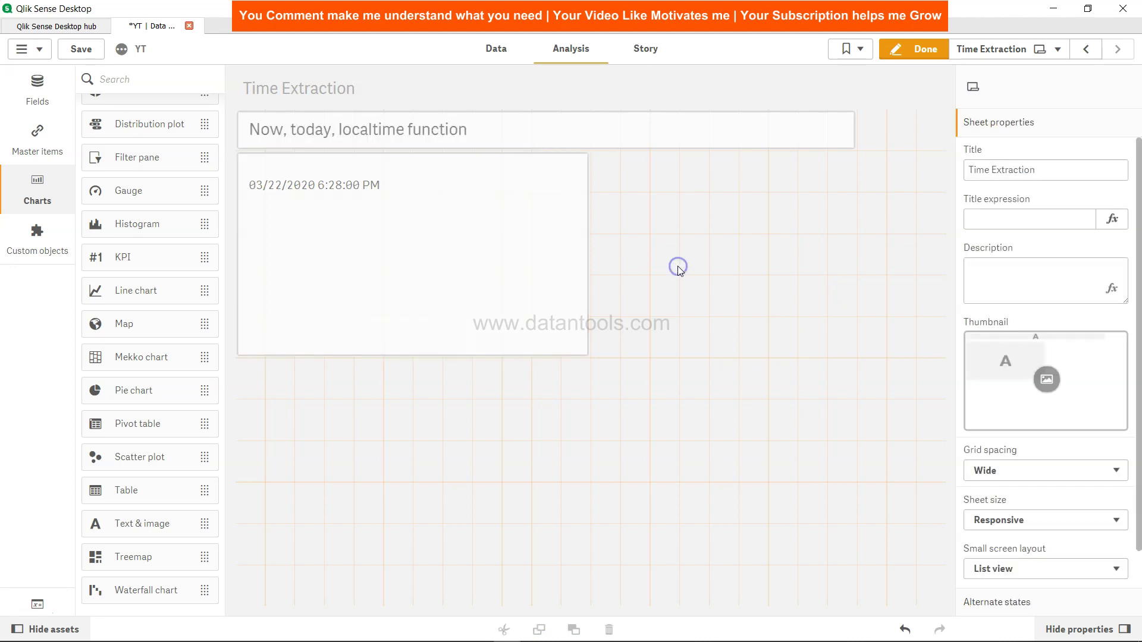
{"action": "left_click", "coordinate": [436, 301]}
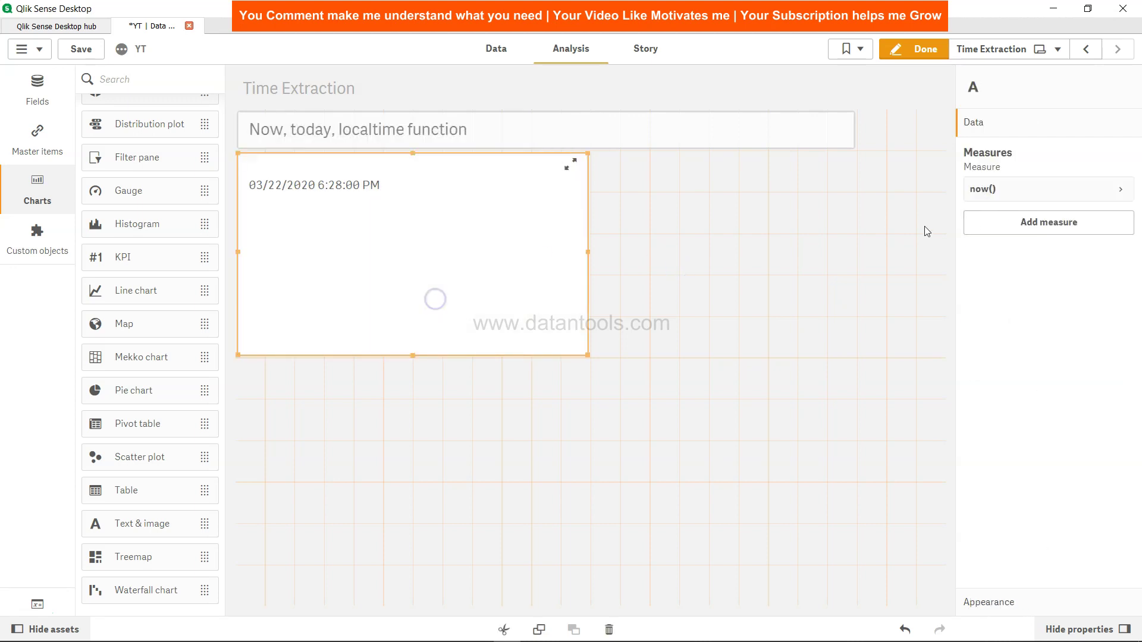
{"action": "left_click", "coordinate": [1051, 225]}
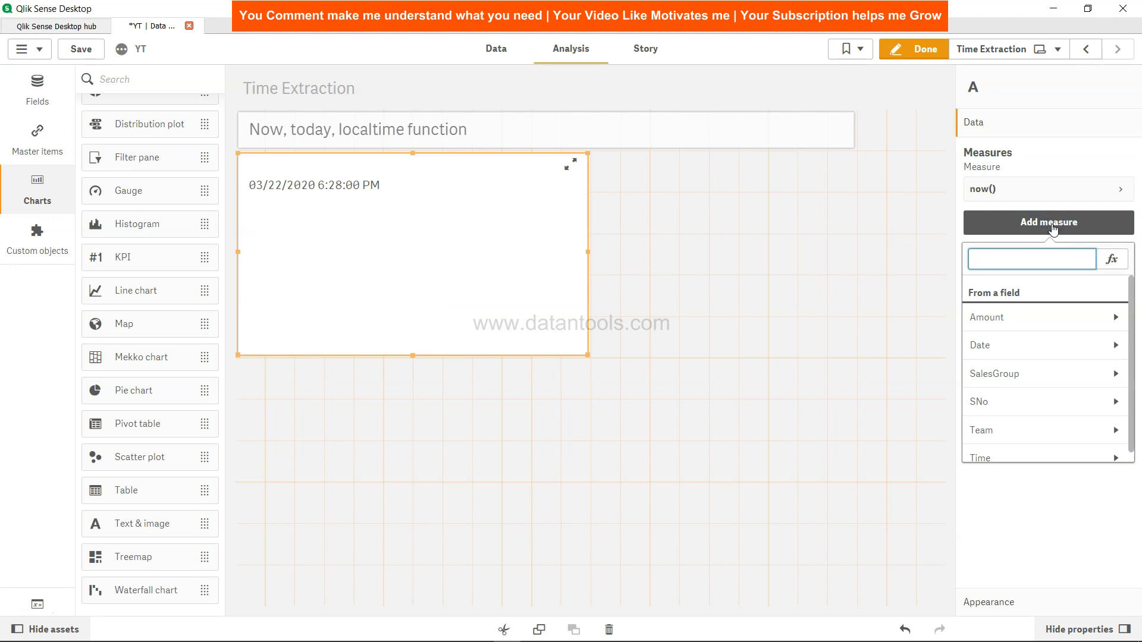
{"action": "type", "text": "today()"}
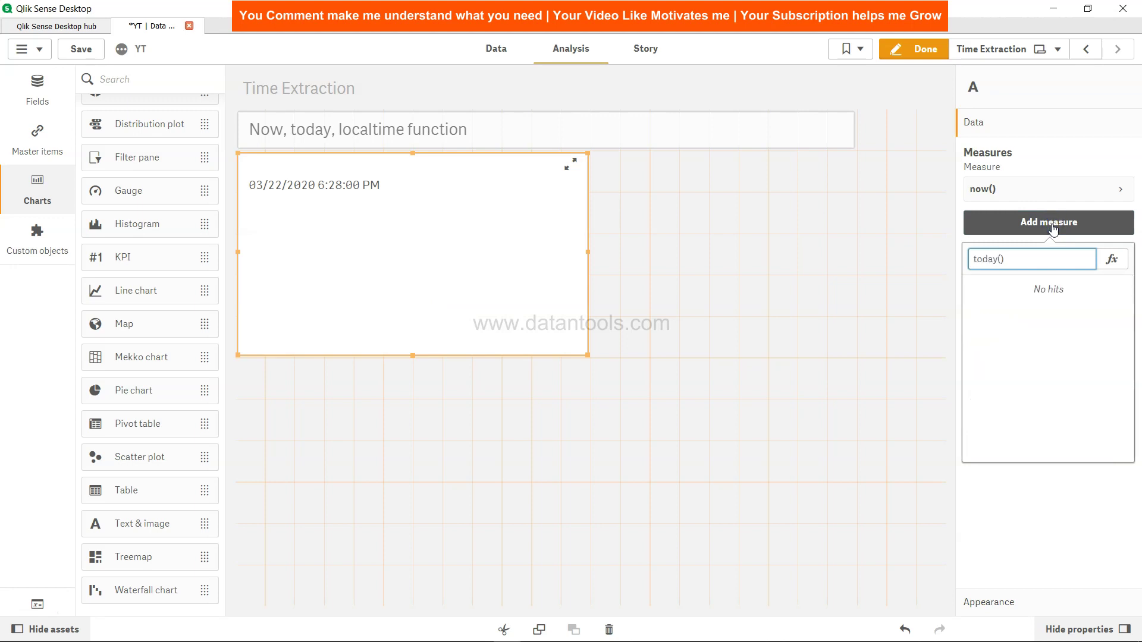
{"action": "key", "text": "Return"}
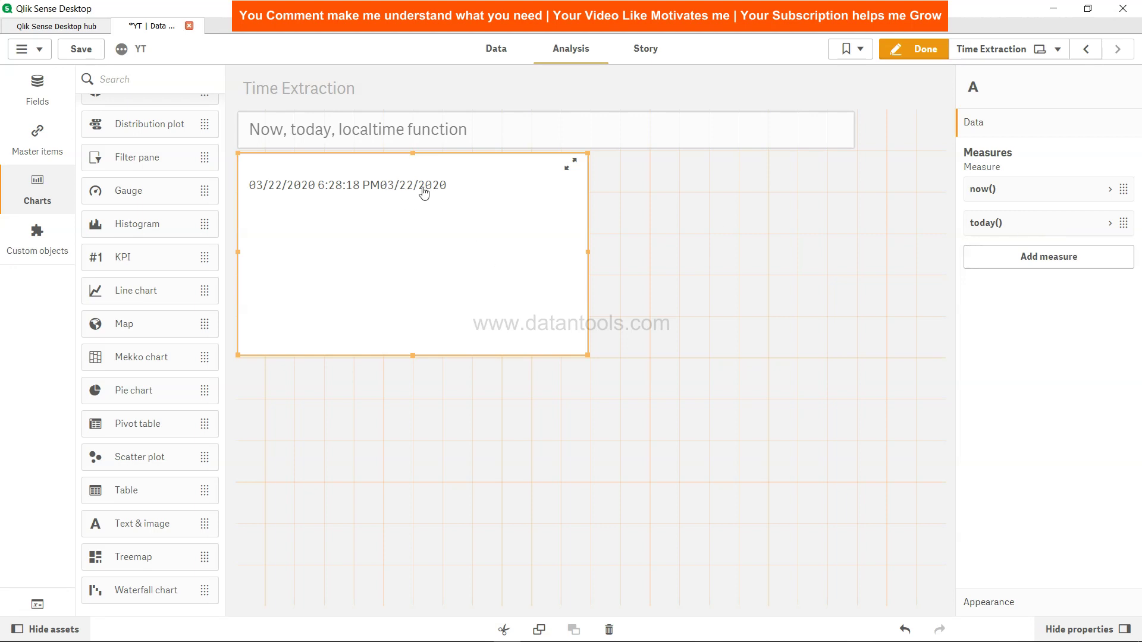
Prefix the today() expression with Chr(10)& so the date drops to a new line.
{"action": "left_click", "coordinate": [1108, 224]}
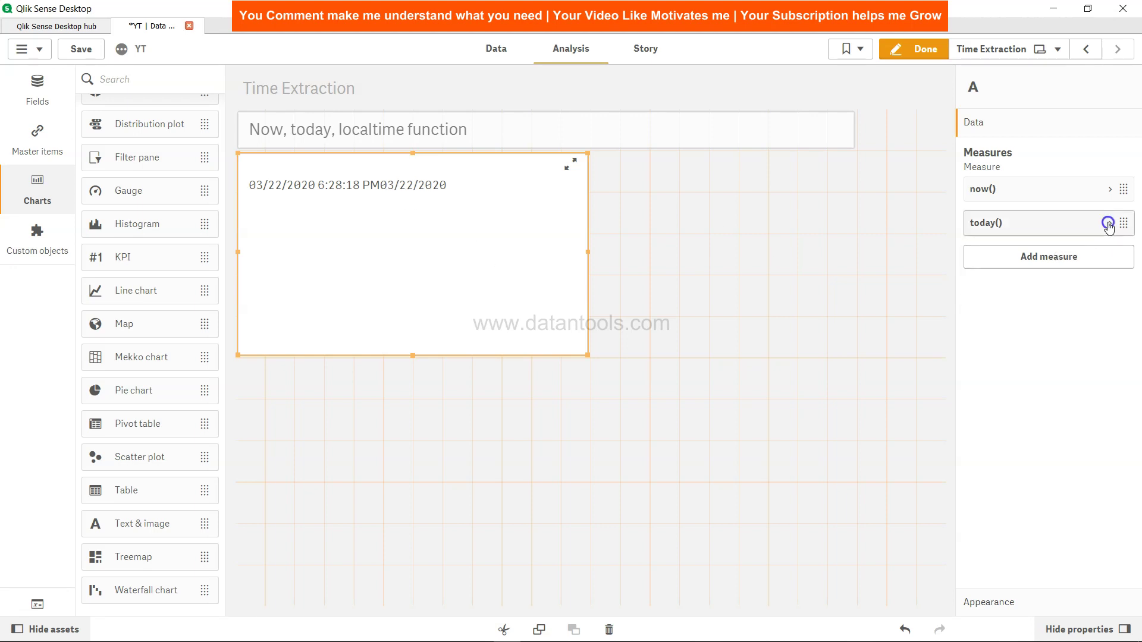
{"action": "left_click", "coordinate": [978, 270]}
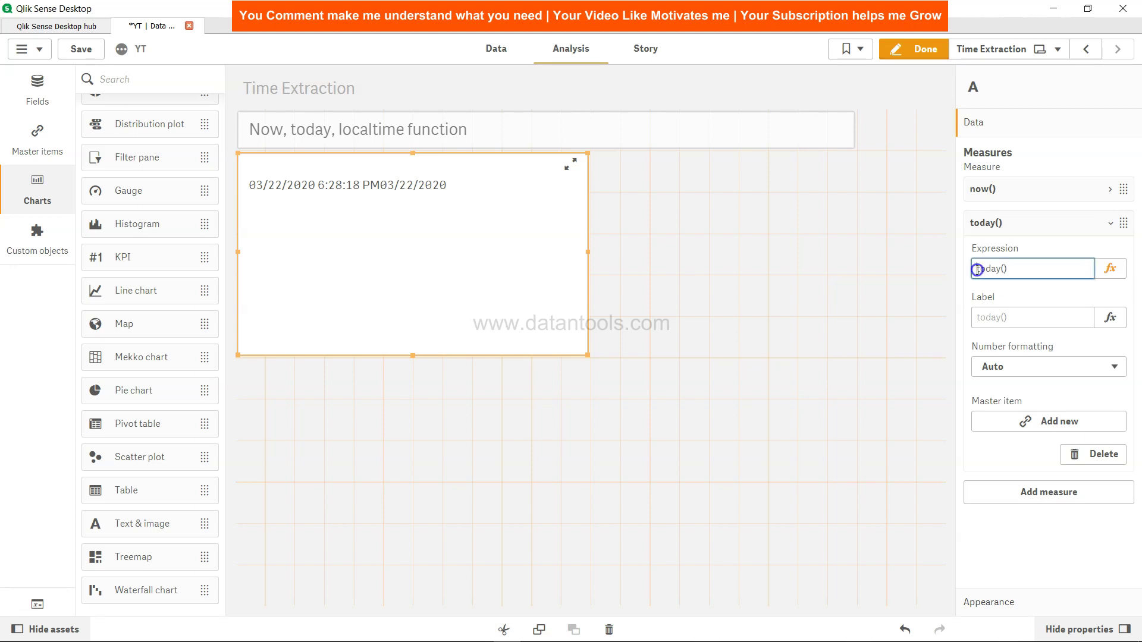
{"action": "type", "text": "Chr(10)&"}
{"action": "key", "text": "Tab"}
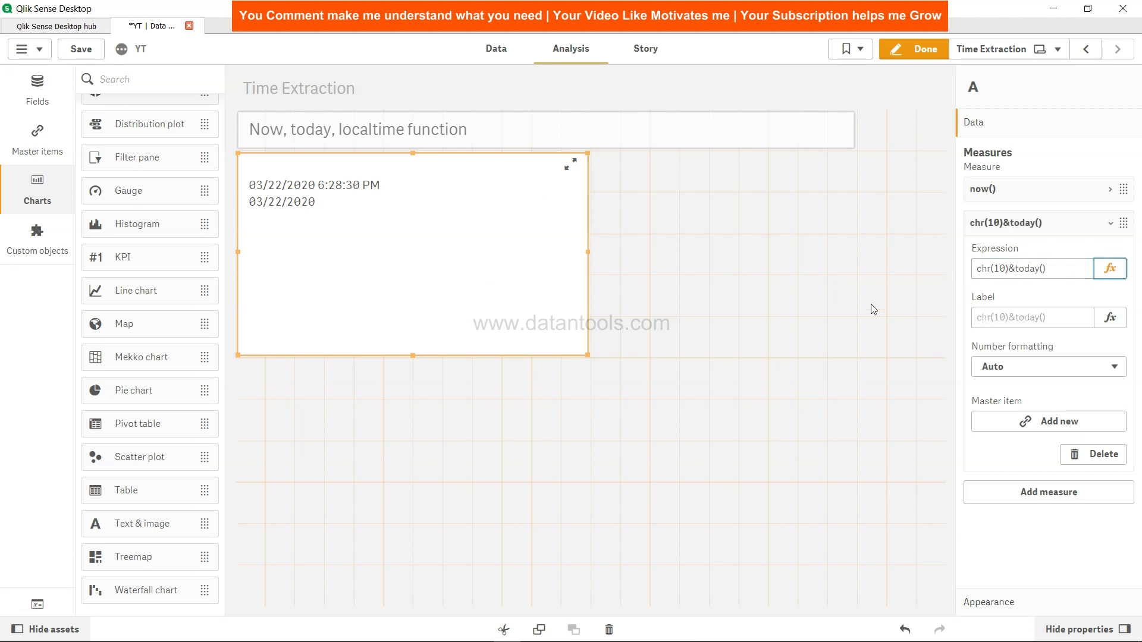
{"action": "left_click_drag", "start_coordinate": [1015, 268], "coordinate": [974, 268]}
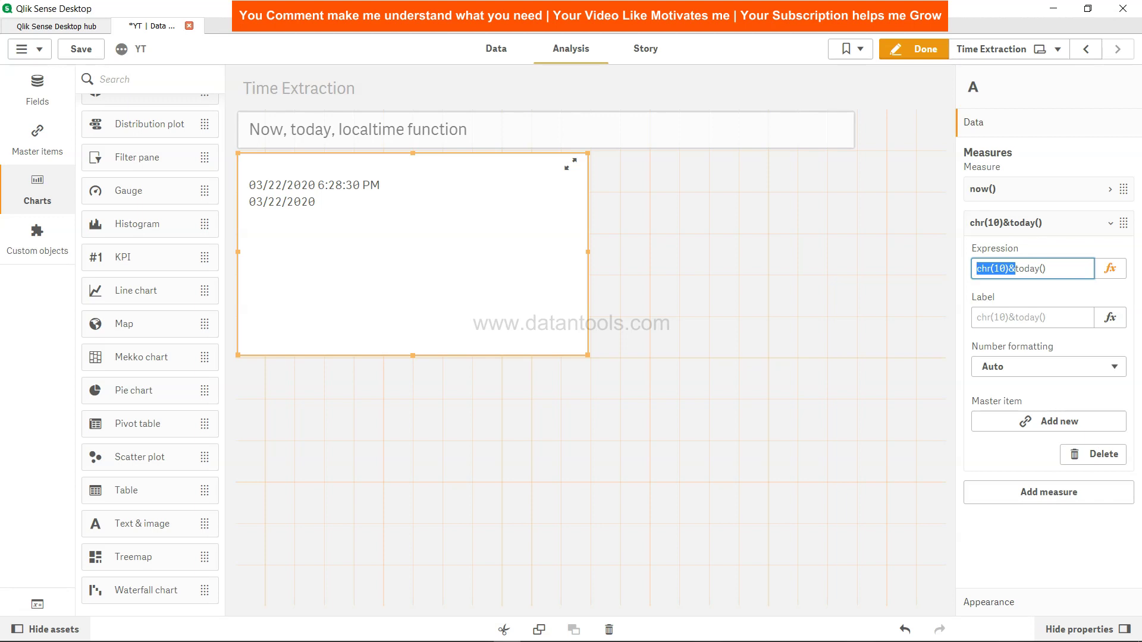
{"action": "left_click", "coordinate": [1111, 223]}
{"action": "left_click", "coordinate": [1057, 259]}
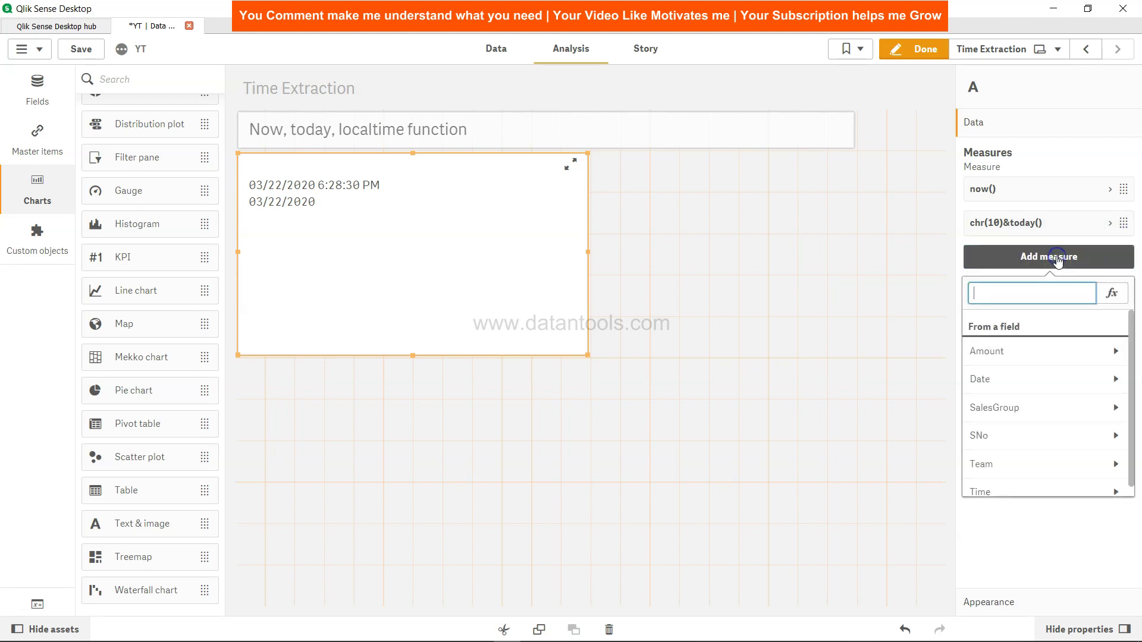
{"action": "type", "text": "chr"}
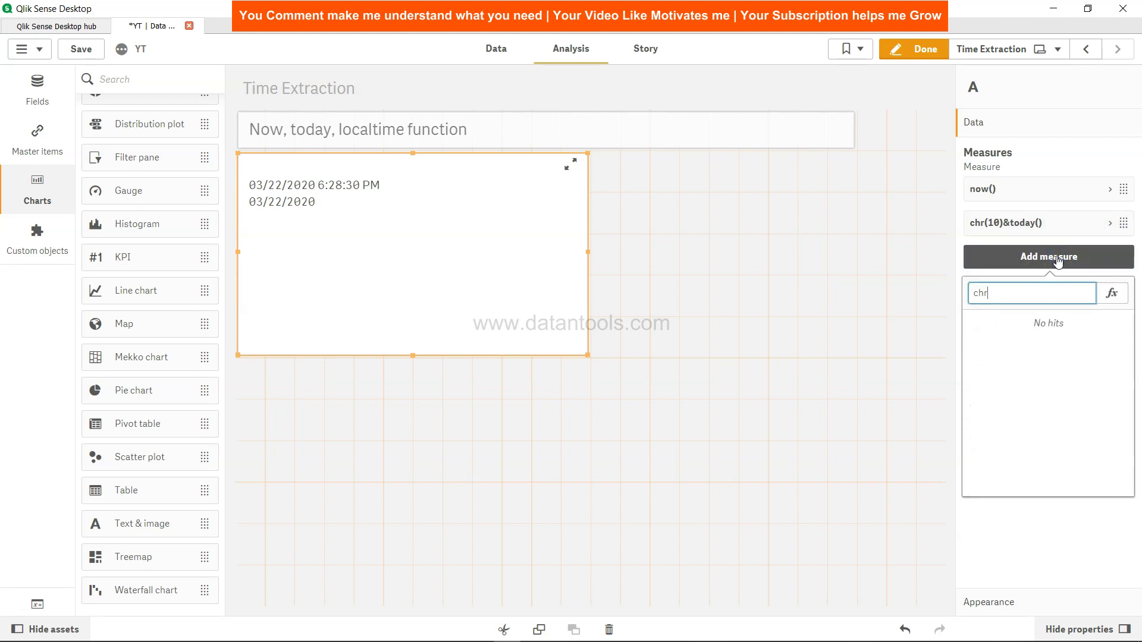
{"action": "type", "text": "(10)&localtime()"}
{"action": "key", "text": "Return"}
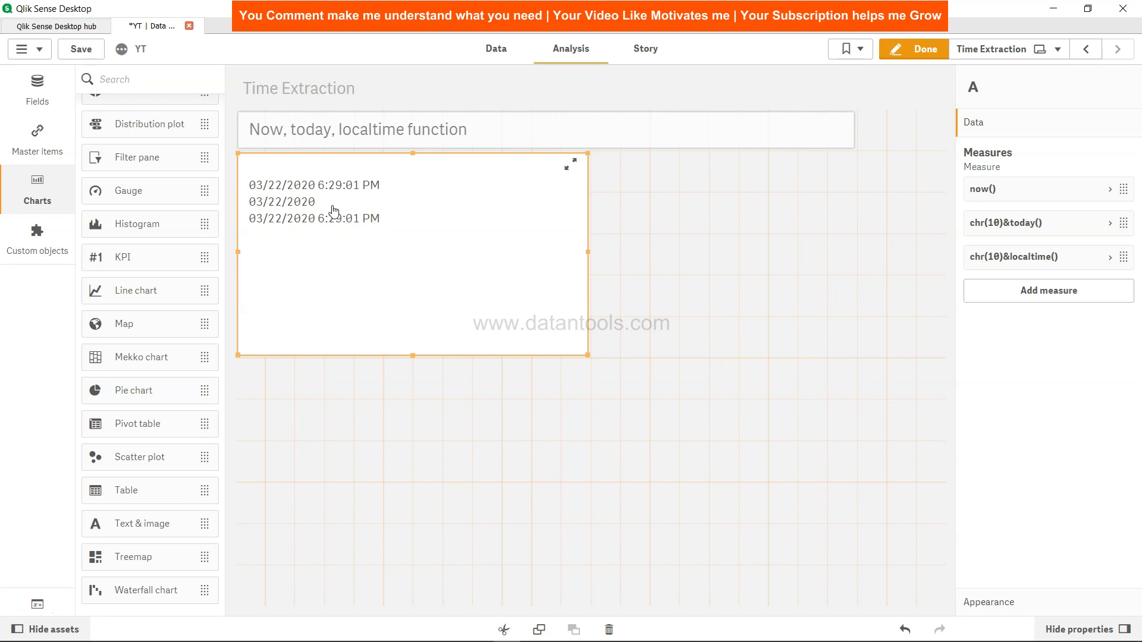
Open the Windows date and time settings from the taskbar clock in a resized window.
{"action": "mouse_move", "coordinate": [1092, 637]}
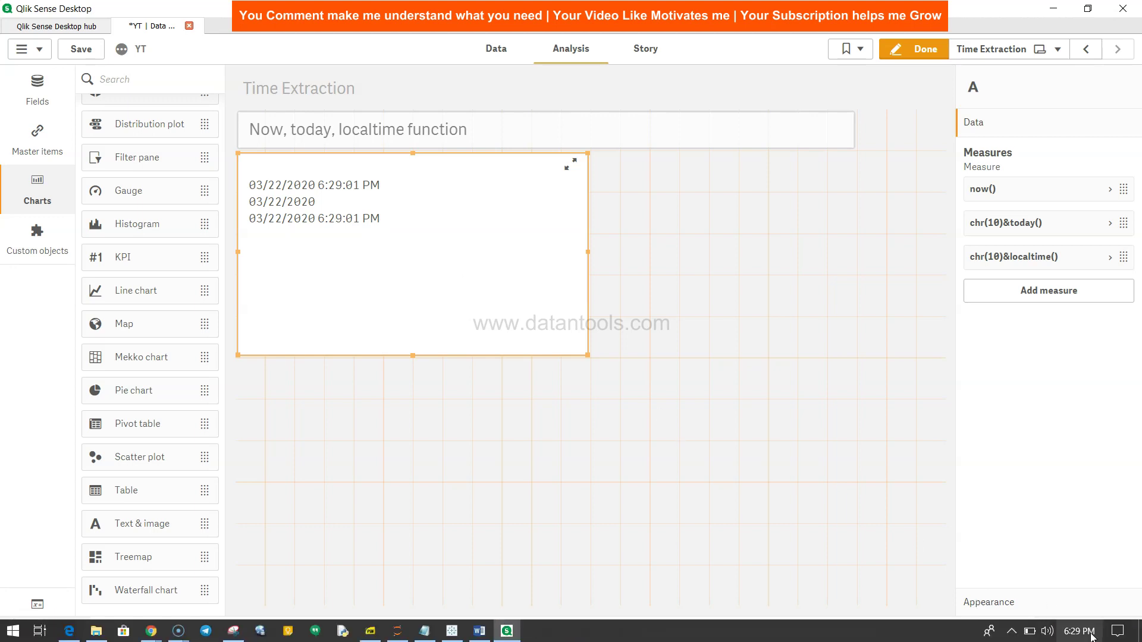
{"action": "left_click", "coordinate": [1078, 633]}
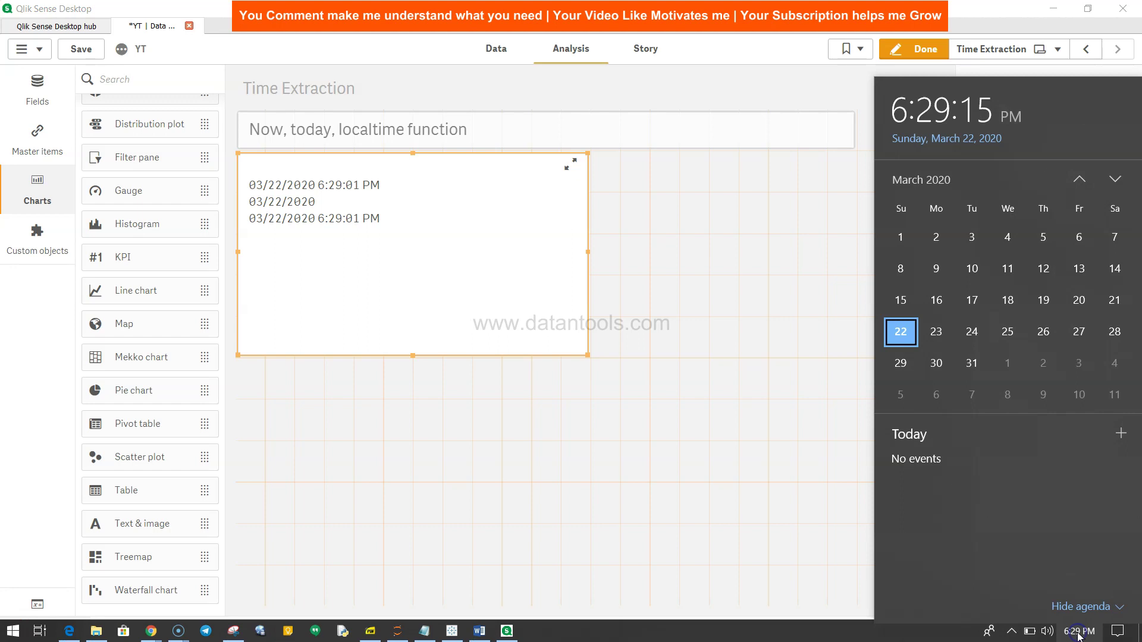
{"action": "left_click", "coordinate": [1078, 633]}
{"action": "right_click", "coordinate": [1078, 634]}
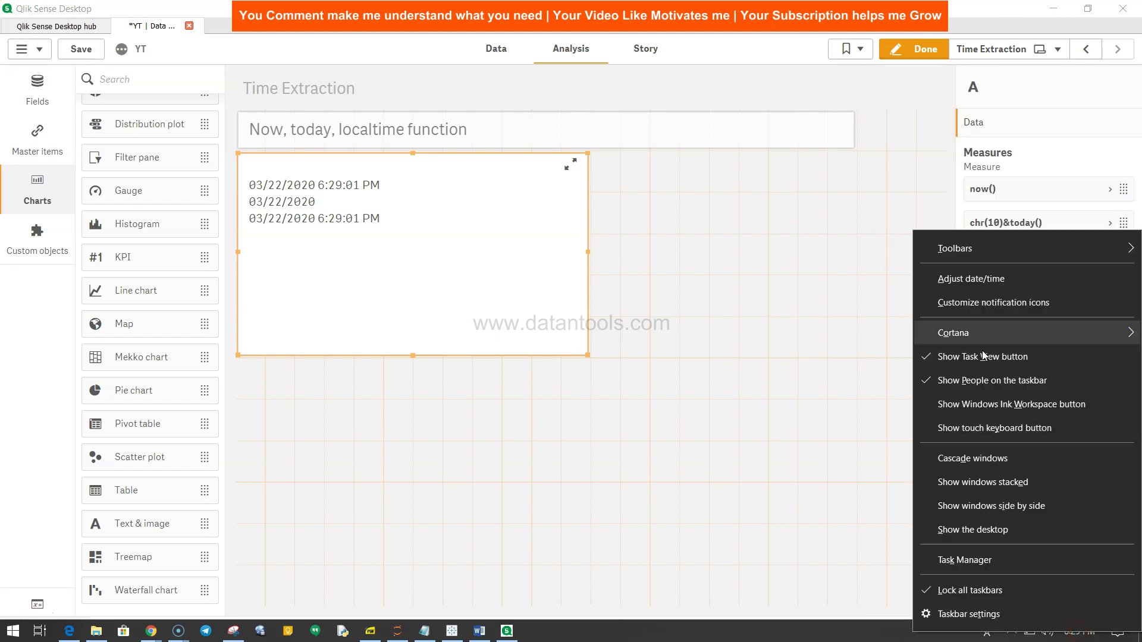
{"action": "left_click", "coordinate": [991, 278]}
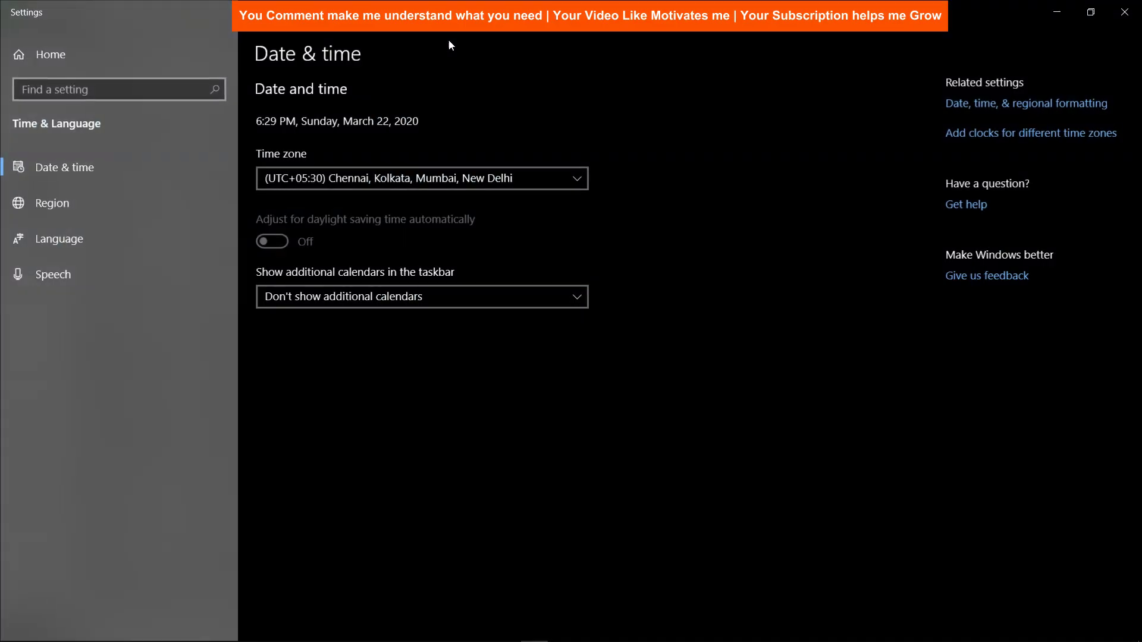
{"action": "left_click_drag", "start_coordinate": [444, 13], "coordinate": [931, 82]}
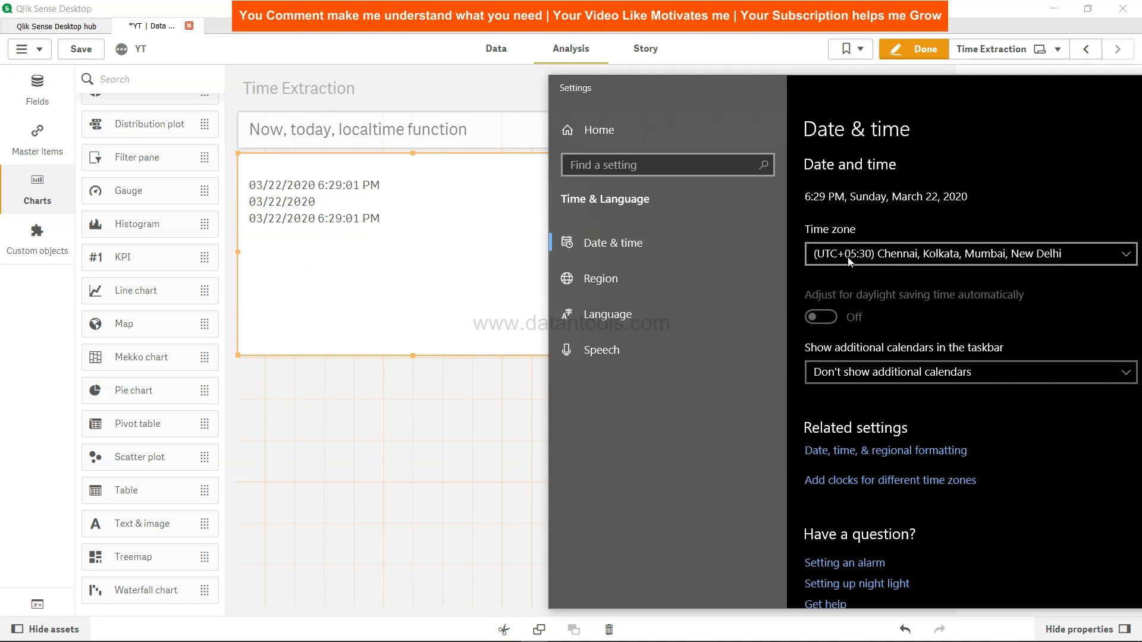
Change the time zone to (UTC-05:00) Eastern Time (US & Canada).
{"action": "left_click", "coordinate": [870, 258]}
{"action": "scroll", "coordinate": [869, 258], "scroll_direction": "up", "scroll_amount": 8}
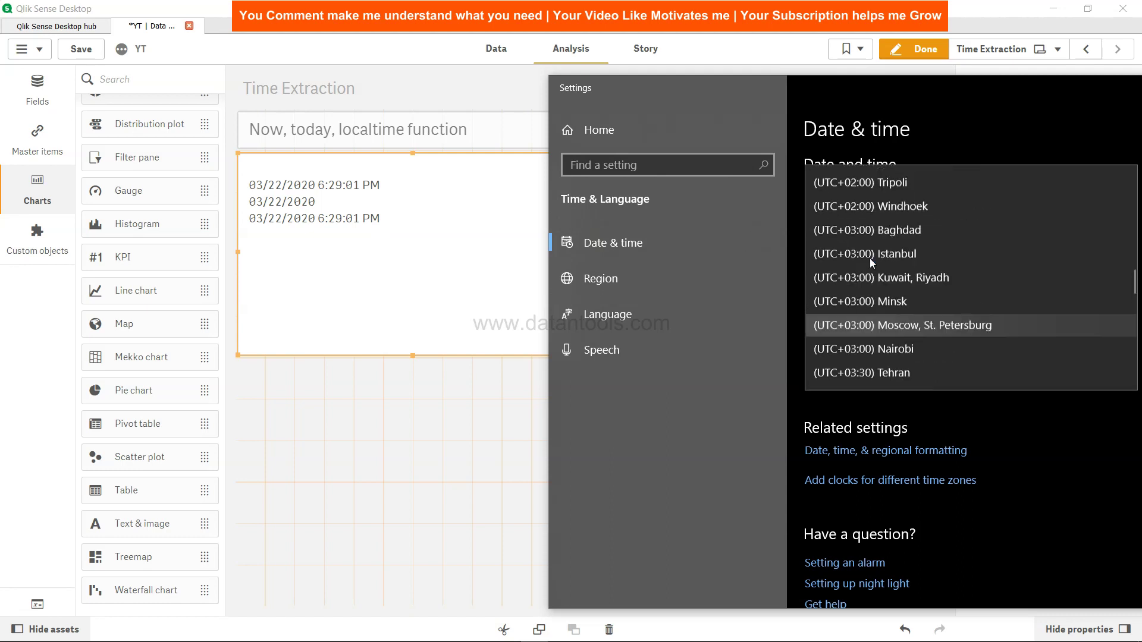
{"action": "scroll", "coordinate": [870, 258], "scroll_direction": "up", "scroll_amount": 12}
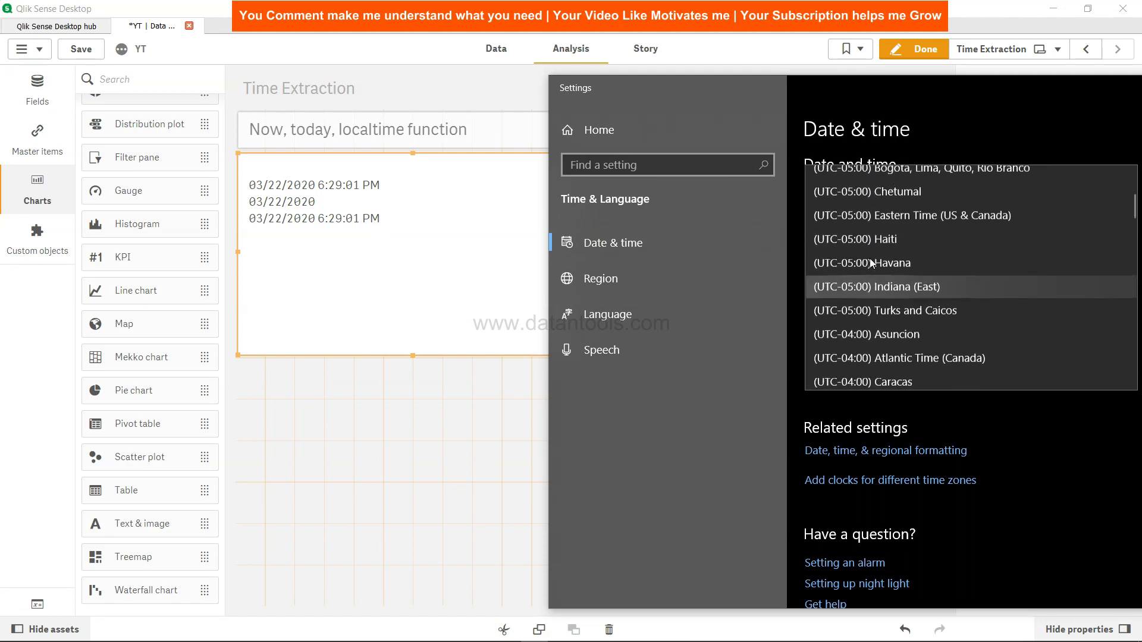
{"action": "left_click", "coordinate": [868, 218]}
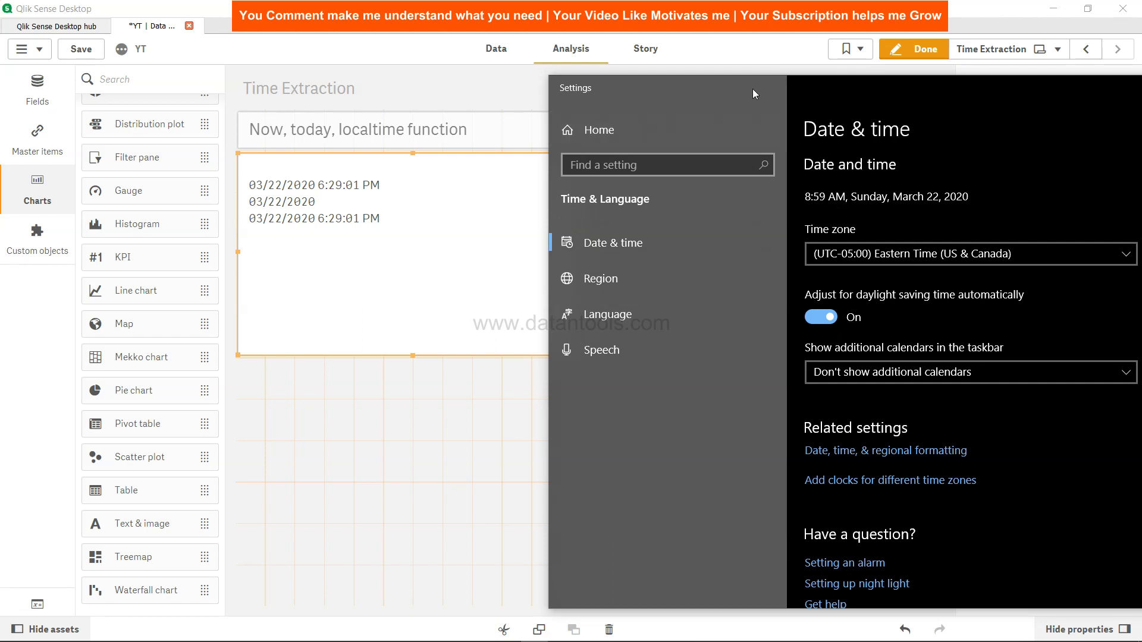
{"action": "left_click_drag", "start_coordinate": [827, 94], "coordinate": [515, 47]}
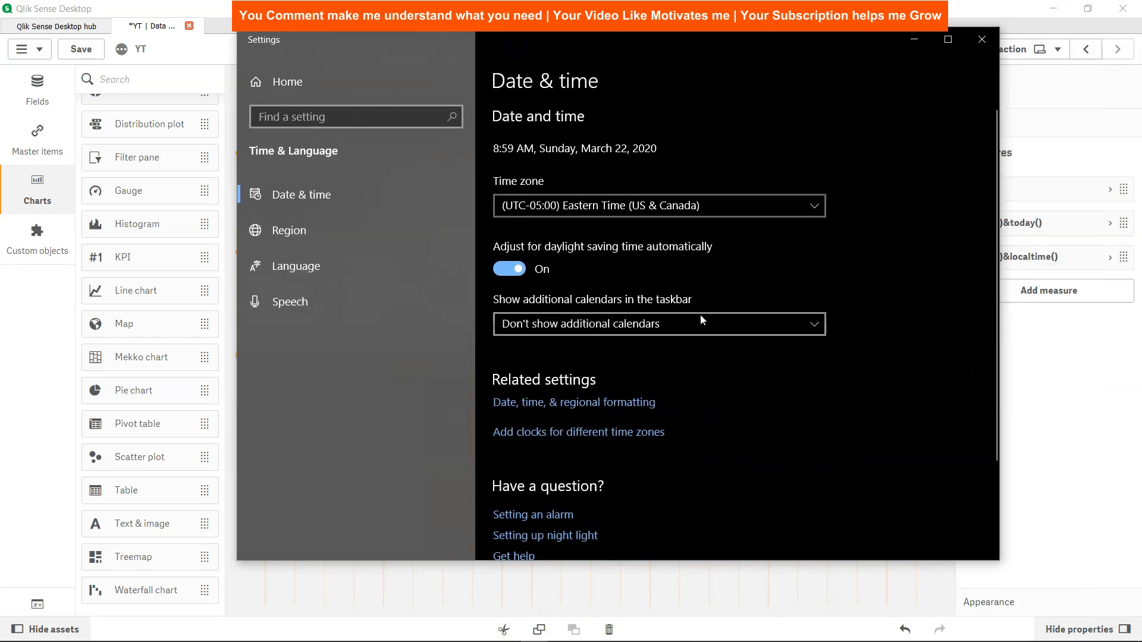
{"action": "scroll", "coordinate": [701, 315], "scroll_direction": "down", "scroll_amount": 3}
{"action": "scroll", "coordinate": [732, 286], "scroll_direction": "up", "scroll_amount": 3}
Close Windows Settings and bring Qlik Sense back into focus with nothing selected.
{"action": "left_click", "coordinate": [982, 39]}
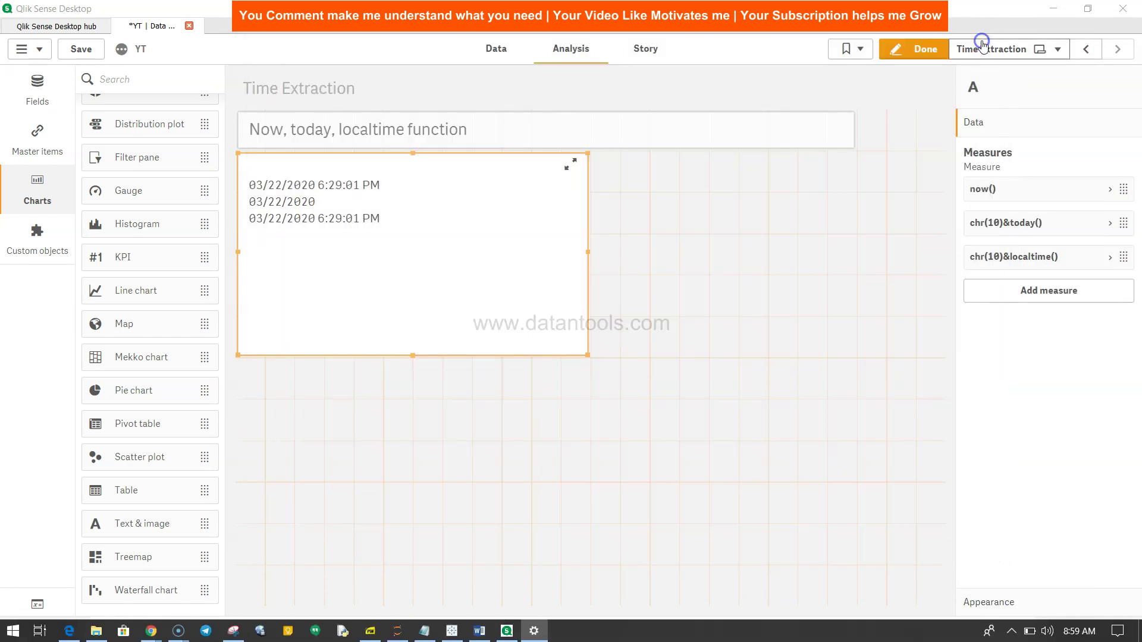
{"action": "mouse_move", "coordinate": [1078, 637]}
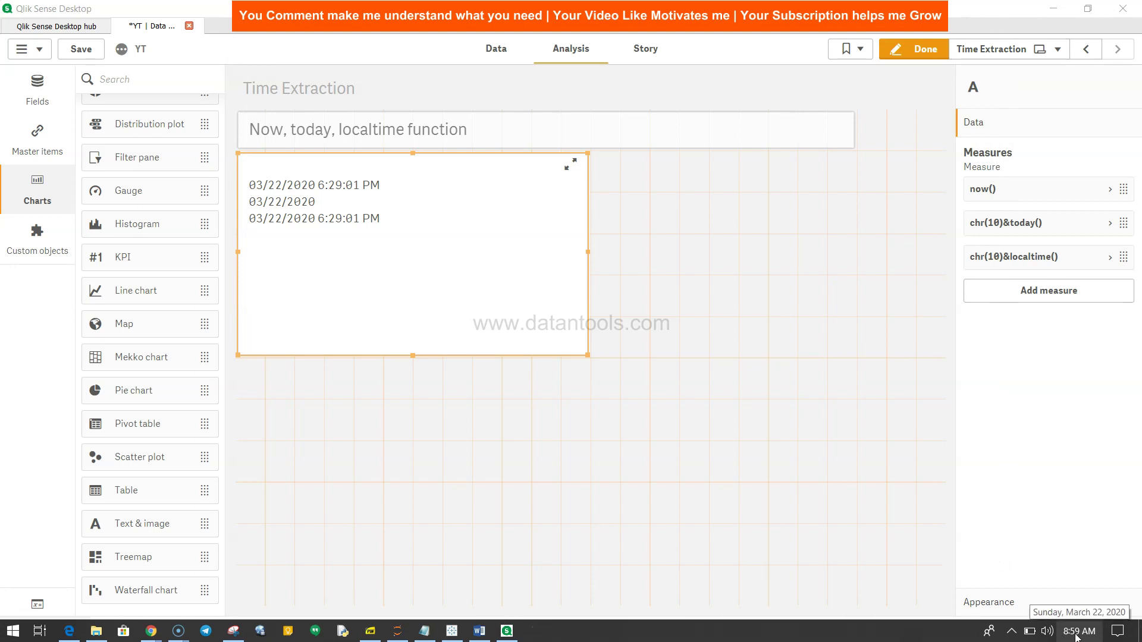
{"action": "left_click", "coordinate": [423, 283]}
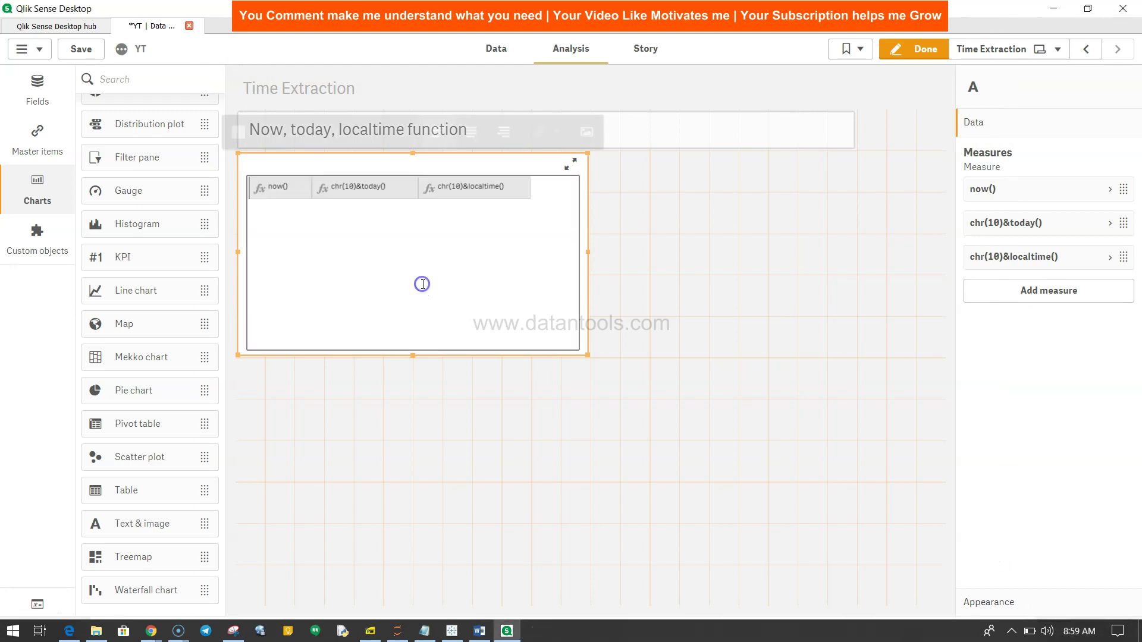
{"action": "left_click", "coordinate": [636, 353]}
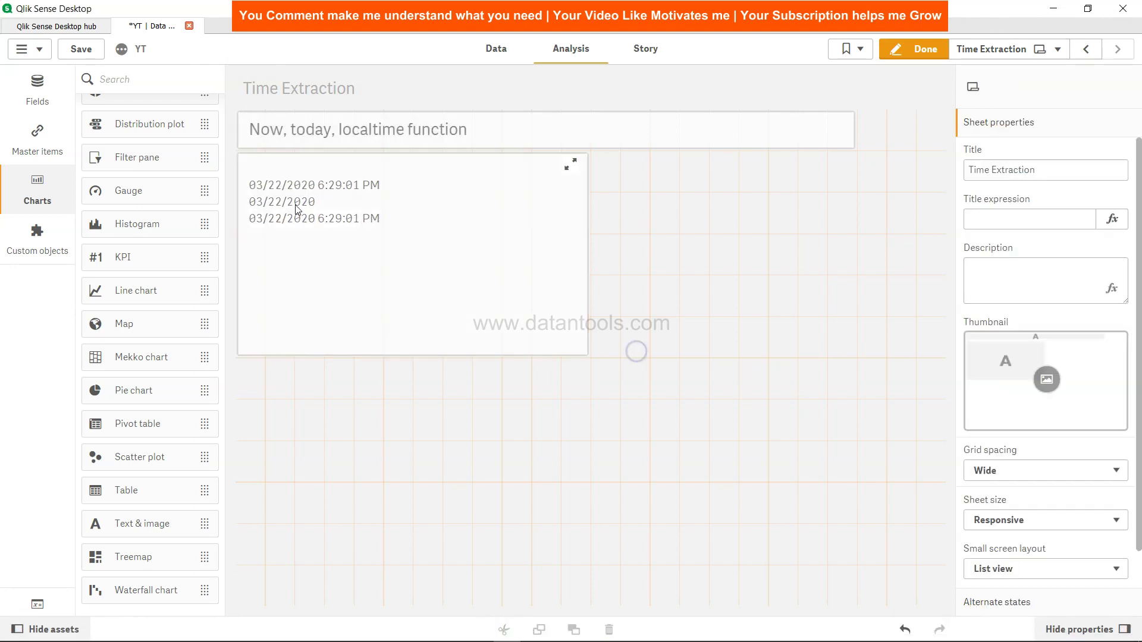
Reload the app's data and go back to the Time Extraction sheet.
{"action": "left_click", "coordinate": [491, 49]}
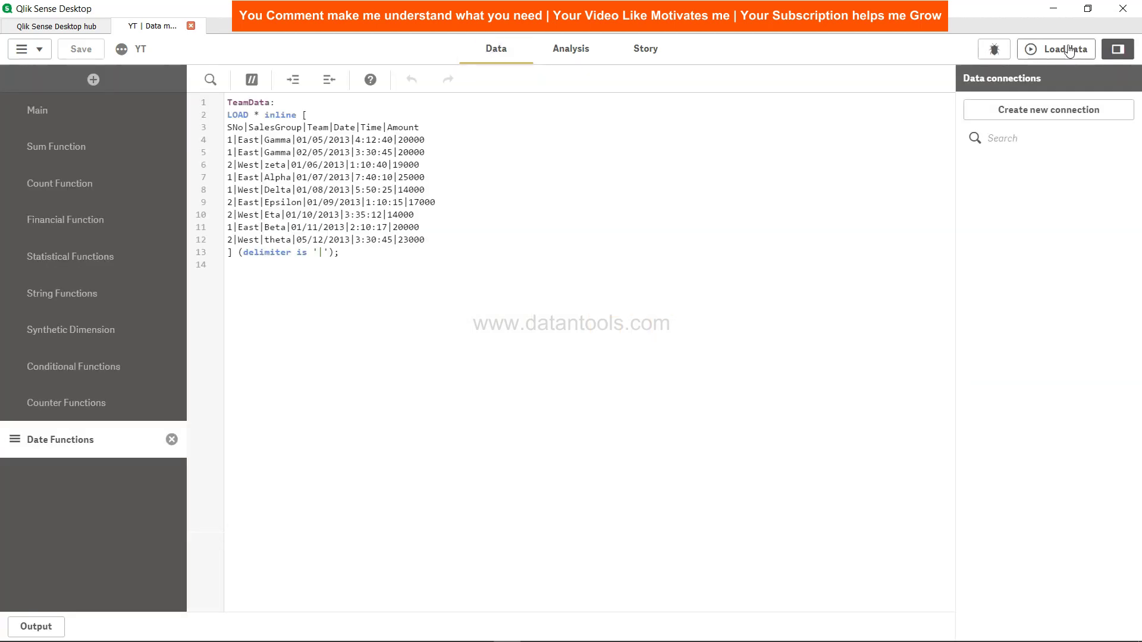
{"action": "left_click", "coordinate": [1054, 52]}
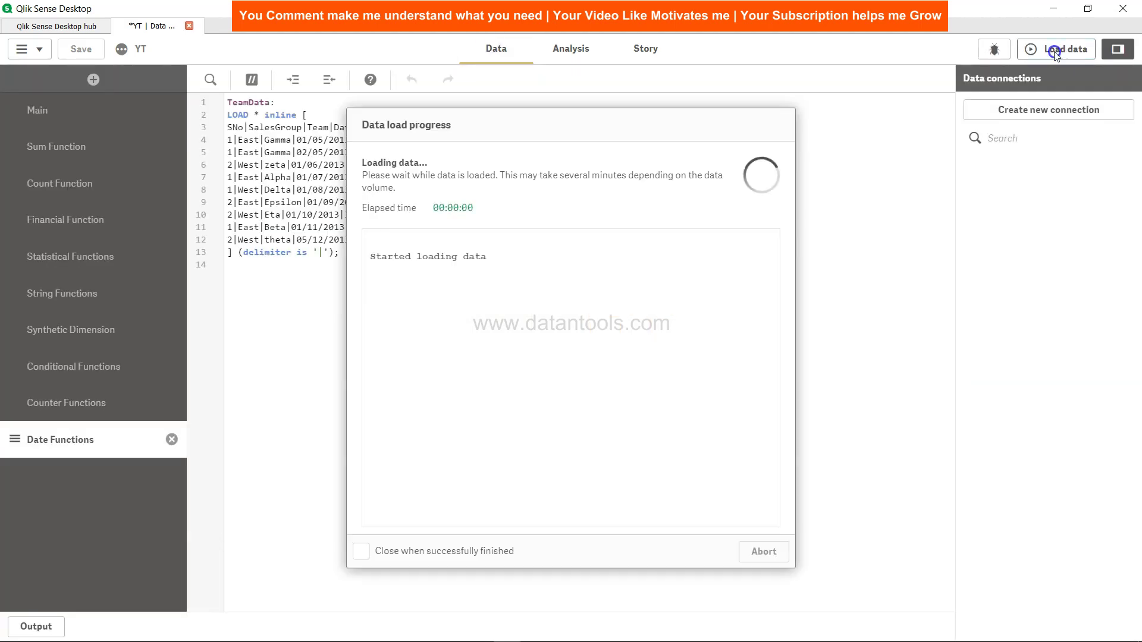
{"action": "left_click", "coordinate": [767, 552]}
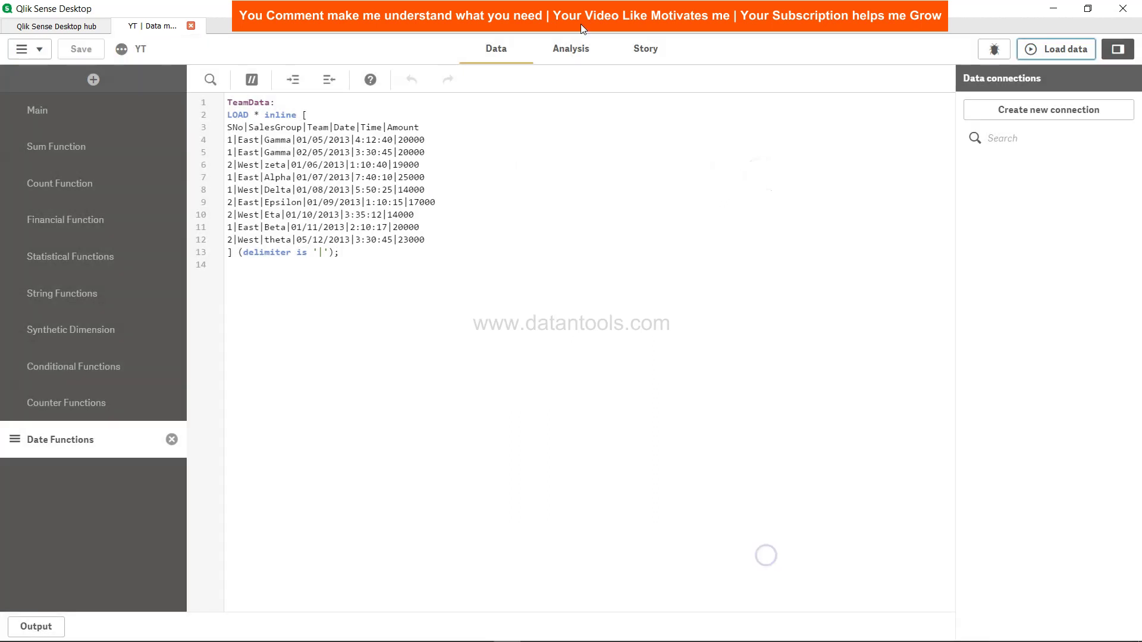
{"action": "left_click", "coordinate": [569, 48]}
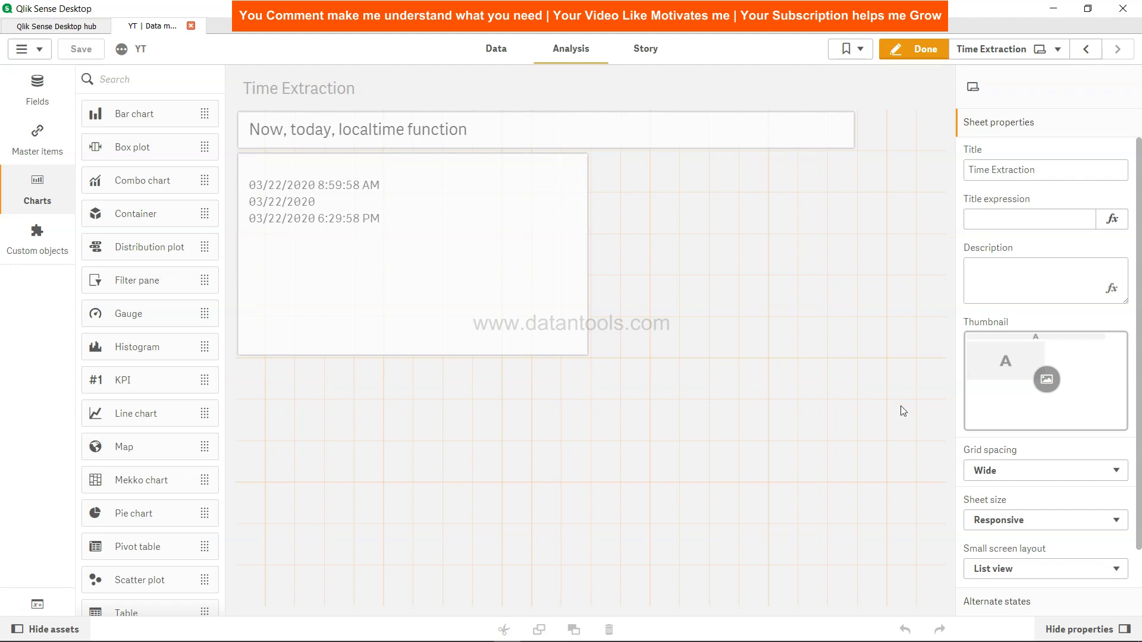
{"action": "left_click", "coordinate": [522, 326]}
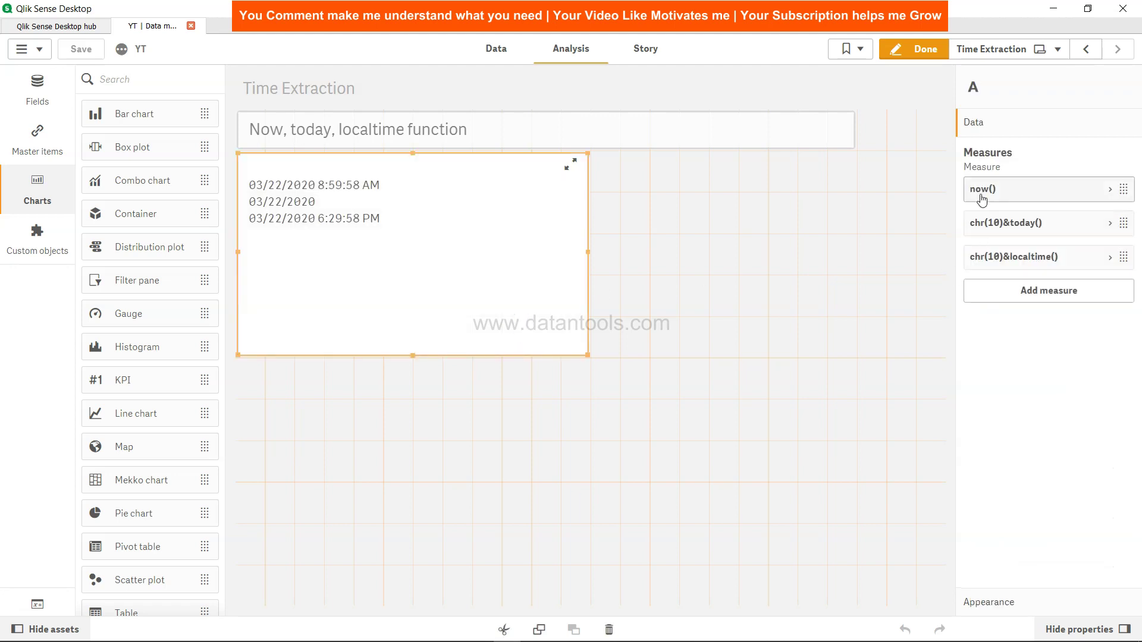